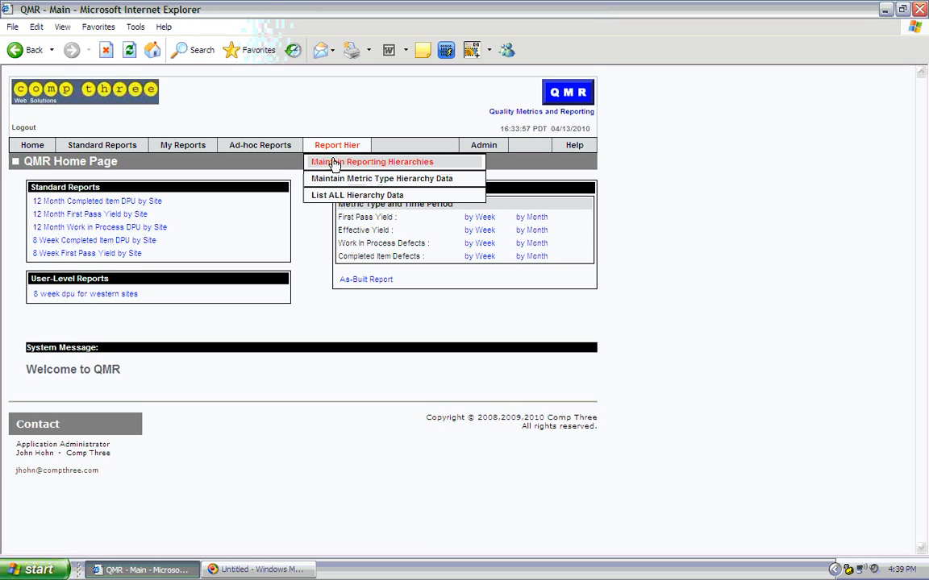
- Open a new reporting hierarchy form and name its grouping levels Program, Major Assembly and Sub Assembly
{"action": "left_click", "coordinate": [333, 161]}
{"action": "left_click", "coordinate": [316, 261]}
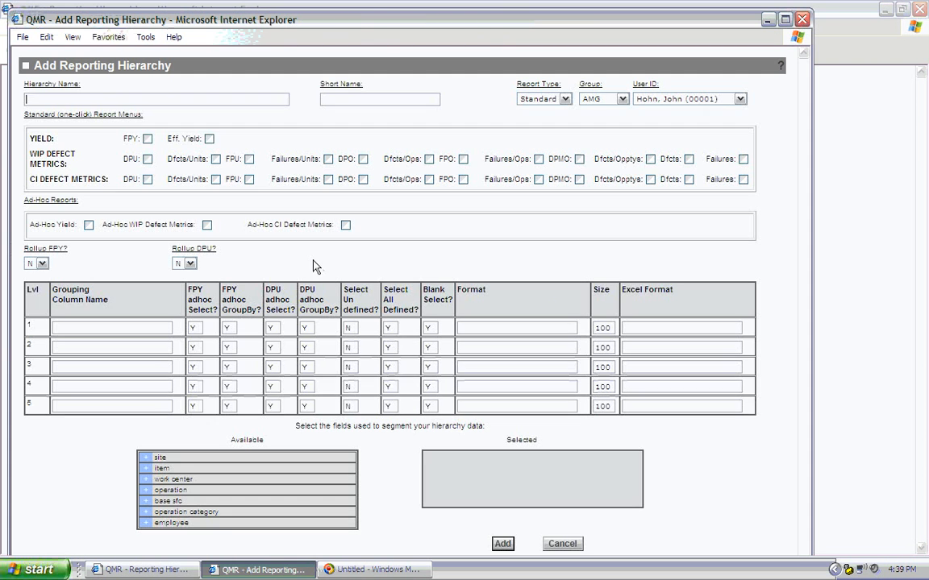
{"action": "left_click", "coordinate": [123, 328]}
{"action": "type", "text": "Program"}
{"action": "left_click", "coordinate": [106, 348]}
{"action": "type", "text": "Major Assembly"}
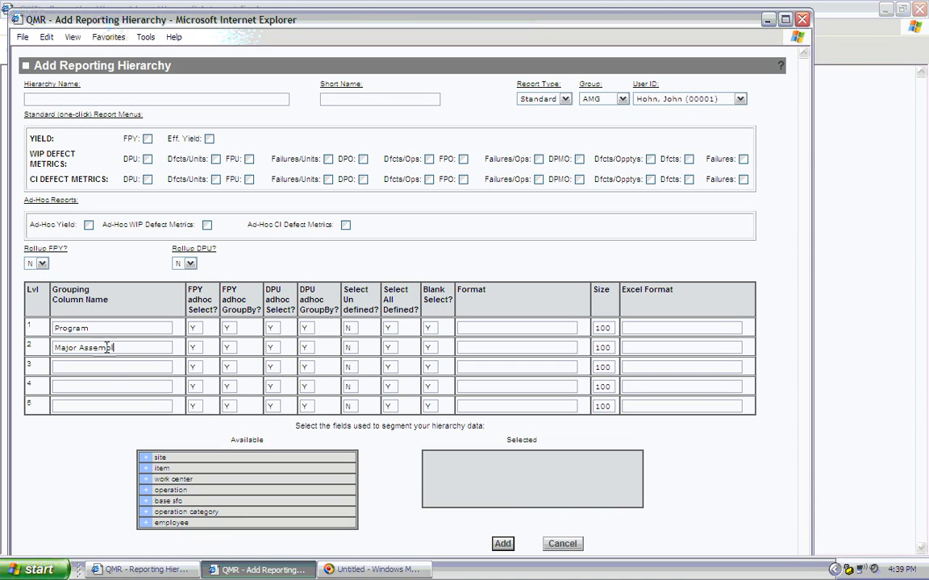
{"action": "left_click", "coordinate": [107, 369]}
{"action": "type", "text": "Sub Assembly"}
- Name the hierarchy Programs with short name Programs and keep the Standard report type
{"action": "left_click", "coordinate": [109, 99]}
{"action": "type", "text": "Programs"}
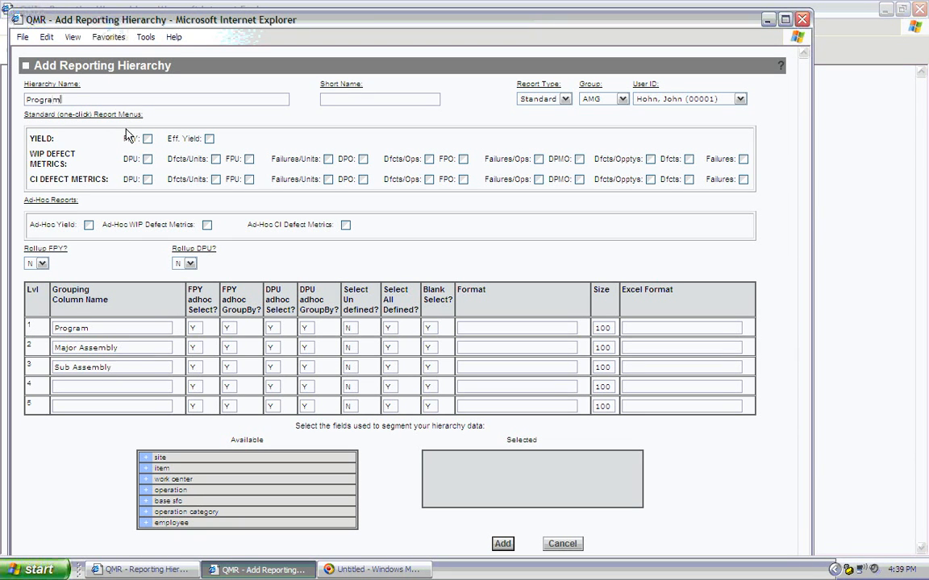
{"action": "key", "text": "Tab"}
{"action": "type", "text": "Programs"}
{"action": "left_click", "coordinate": [542, 99]}
{"action": "left_click", "coordinate": [530, 108]}
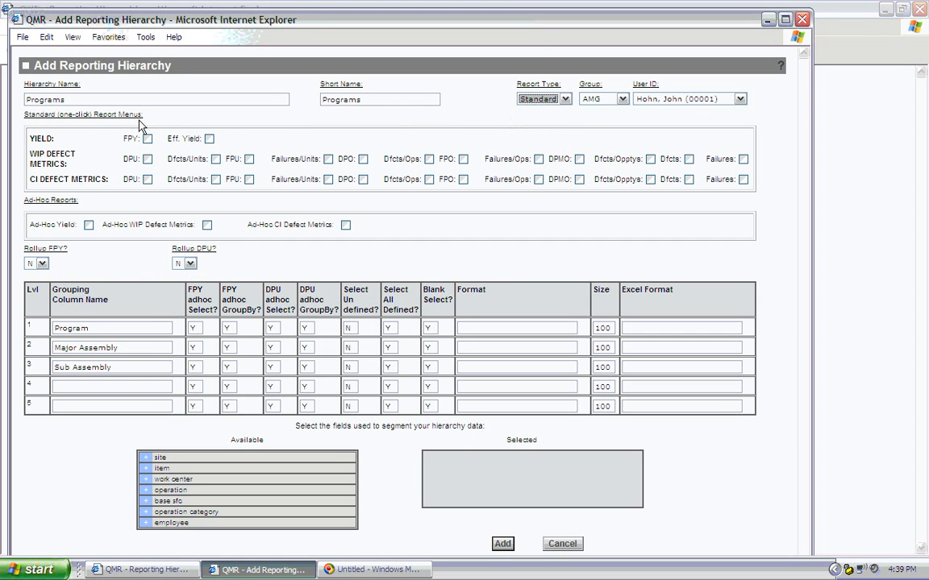
- Enable the FPY, Eff. Yield, WIP DPU and CI DPU report menus plus all three ad-hoc report options
{"action": "left_click", "coordinate": [148, 140]}
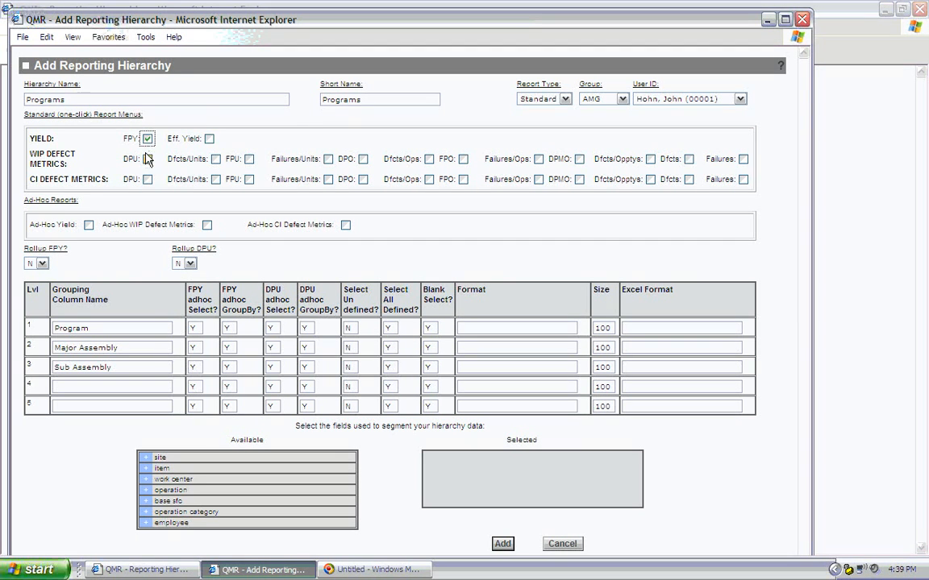
{"action": "left_click", "coordinate": [209, 138]}
{"action": "left_click", "coordinate": [148, 159]}
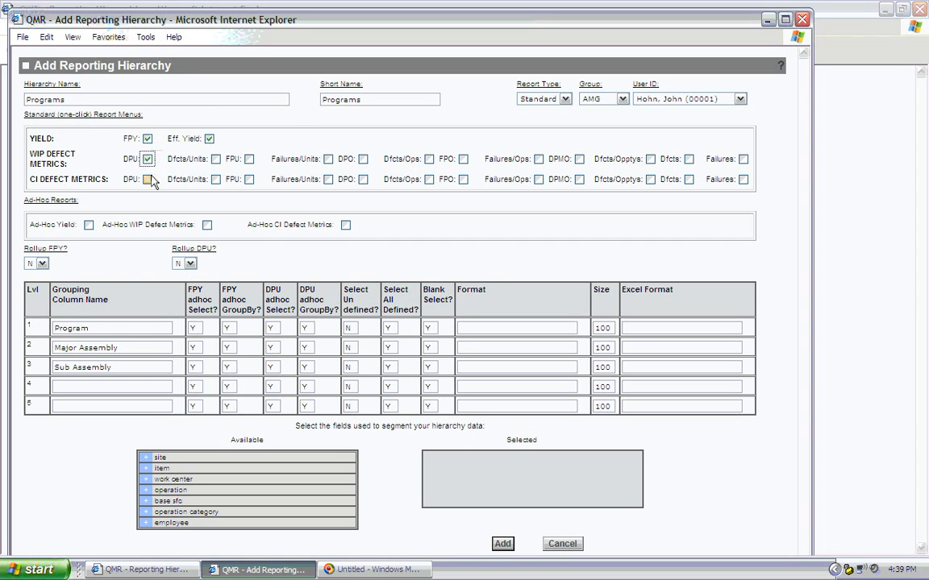
{"action": "left_click", "coordinate": [148, 179]}
{"action": "left_click", "coordinate": [89, 225]}
{"action": "left_click", "coordinate": [207, 226]}
{"action": "left_click", "coordinate": [345, 226]}
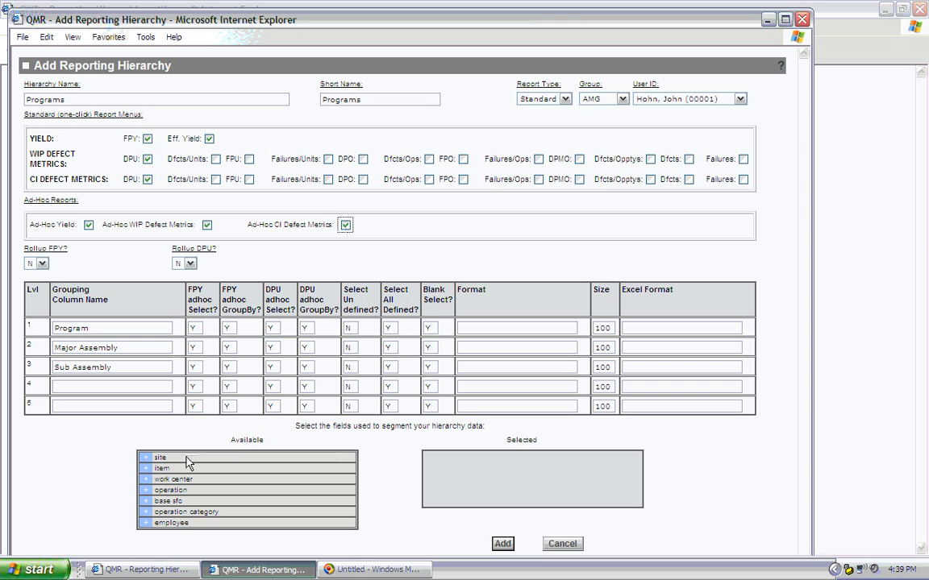
- Select site and item as segmenting fields and add the new hierarchy
{"action": "left_click_drag", "start_coordinate": [185, 460], "coordinate": [439, 466]}
{"action": "left_click_drag", "start_coordinate": [210, 460], "coordinate": [494, 485]}
{"action": "left_click", "coordinate": [502, 522]}
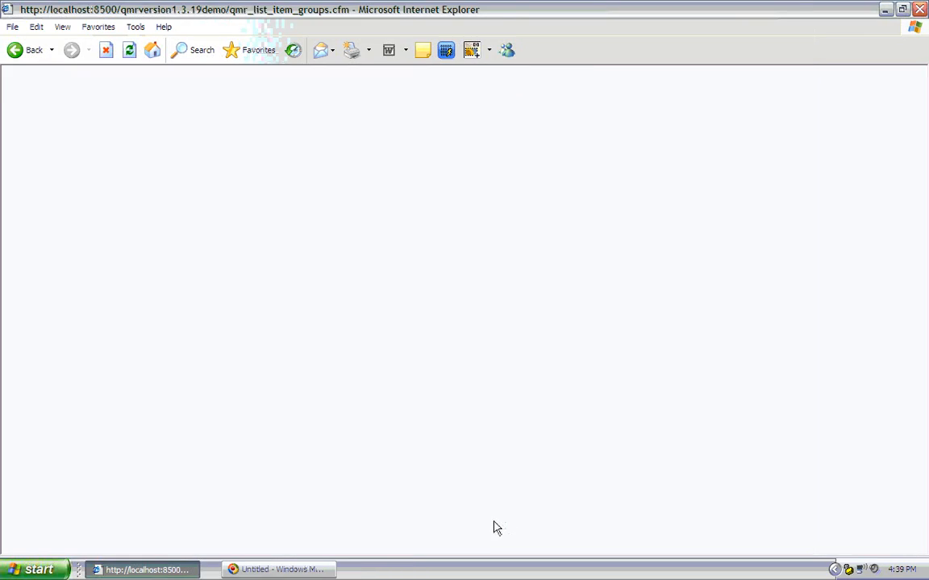
- Start a new Programs hierarchy data record and enter item 714 and site AZ
{"action": "mouse_move", "coordinate": [344, 148]}
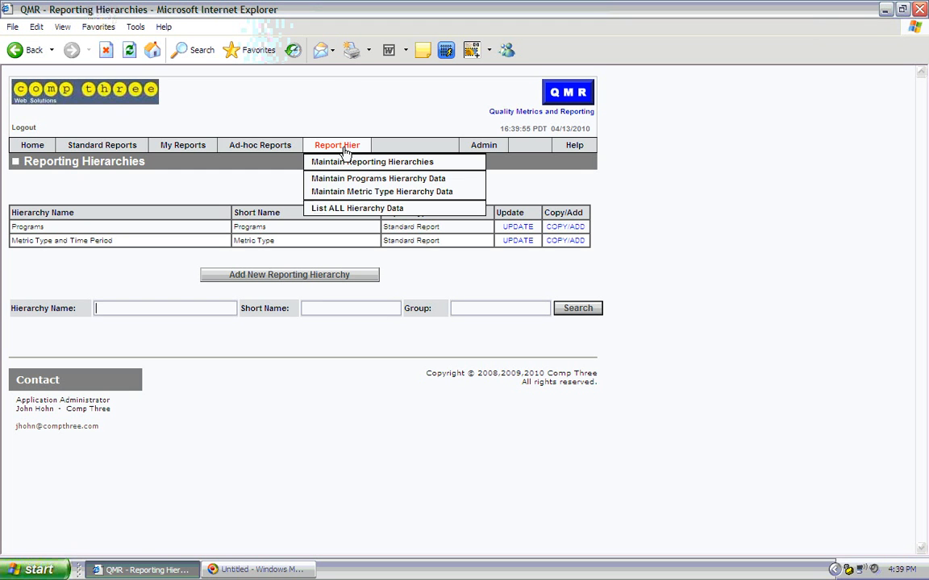
{"action": "left_click", "coordinate": [460, 184]}
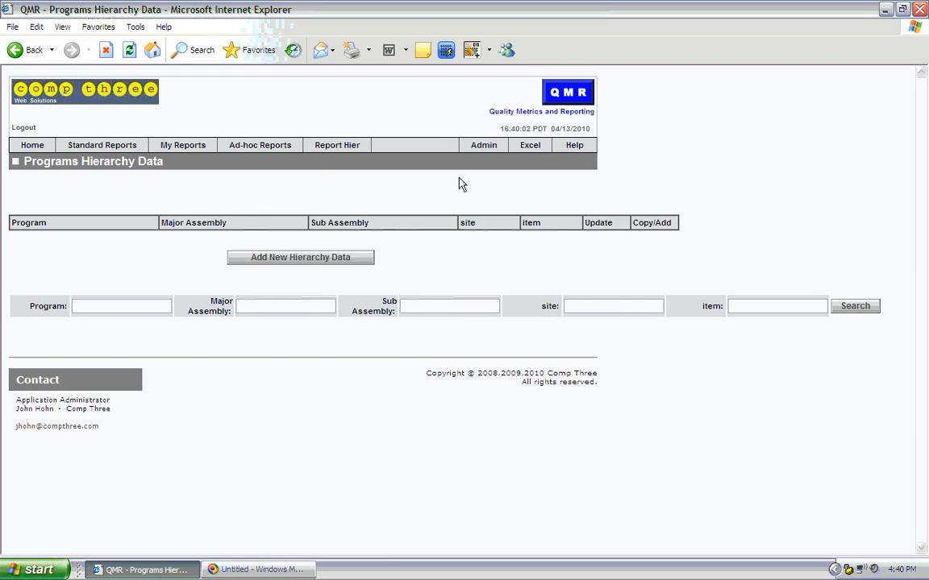
{"action": "left_click", "coordinate": [354, 258]}
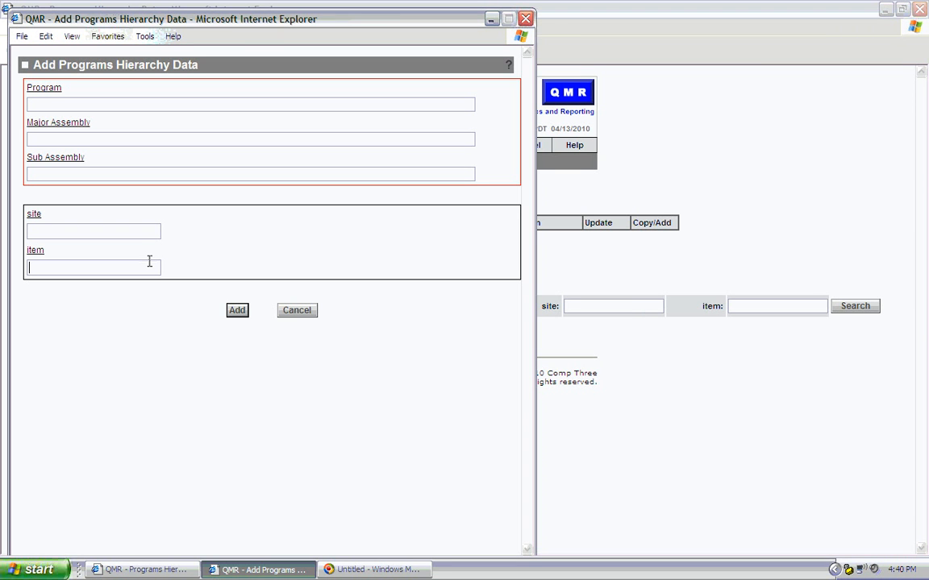
{"action": "left_click", "coordinate": [149, 261]}
{"action": "type", "text": "714"}
{"action": "left_click", "coordinate": [140, 231]}
{"action": "type", "text": "AZ"}
- Enter program F19, major assembly Fuselage and sub assembly Fuselage Chassis, then add the record
{"action": "left_click", "coordinate": [109, 109]}
{"action": "type", "text": "F19"}
{"action": "key", "text": "Tab"}
{"action": "type", "text": "Fuselage"}
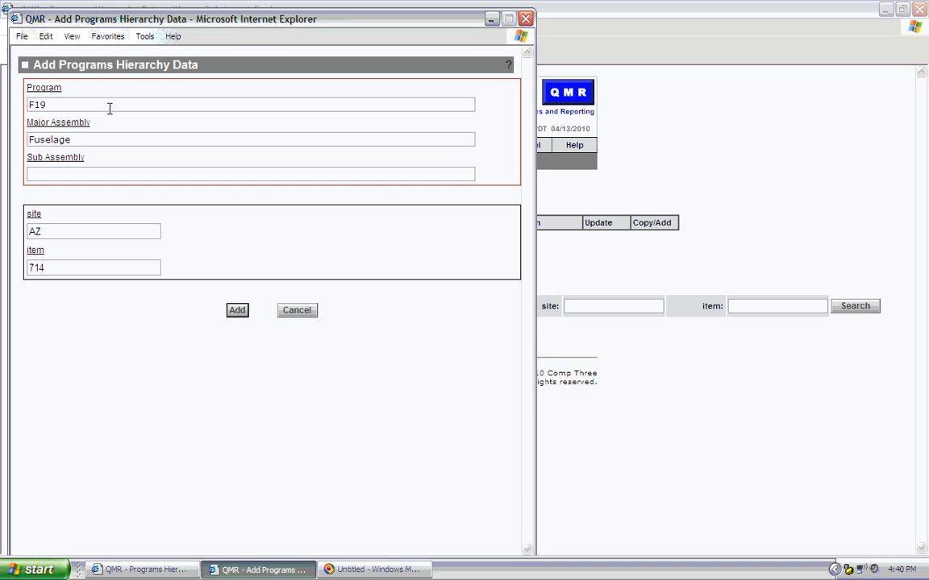
{"action": "type", "text": "Fuselage Chassis"}
{"action": "left_click", "coordinate": [234, 314]}
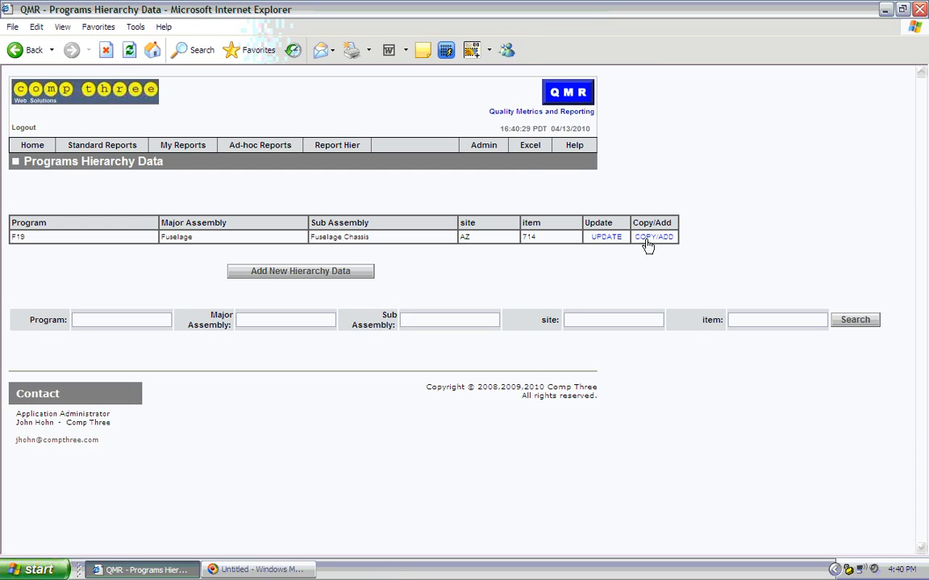
- Copy the Fuselage Chassis record, change its item to 715 and add it
{"action": "left_click", "coordinate": [648, 240]}
{"action": "left_click", "coordinate": [86, 269]}
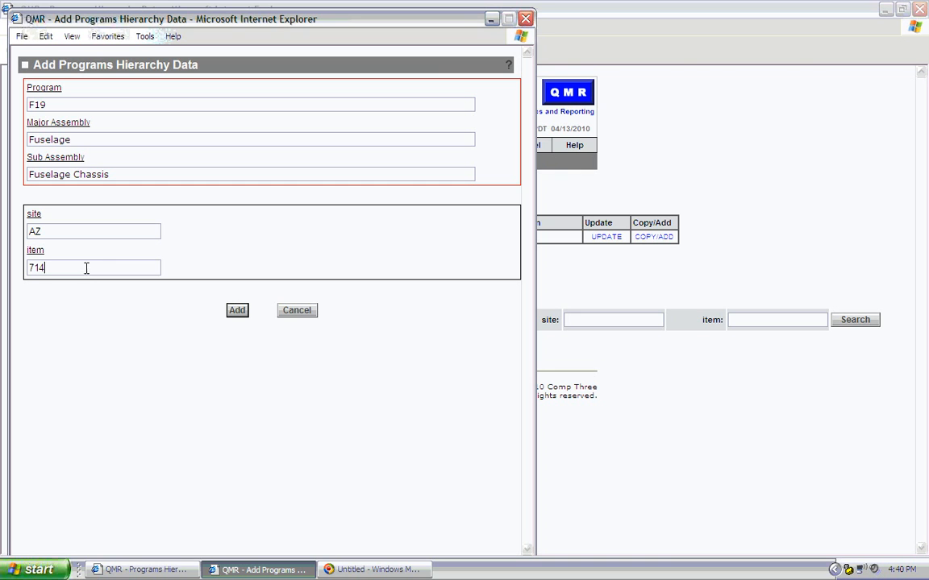
{"action": "key", "text": "BackSpace"}
{"action": "type", "text": "5"}
{"action": "left_click", "coordinate": [237, 311]}
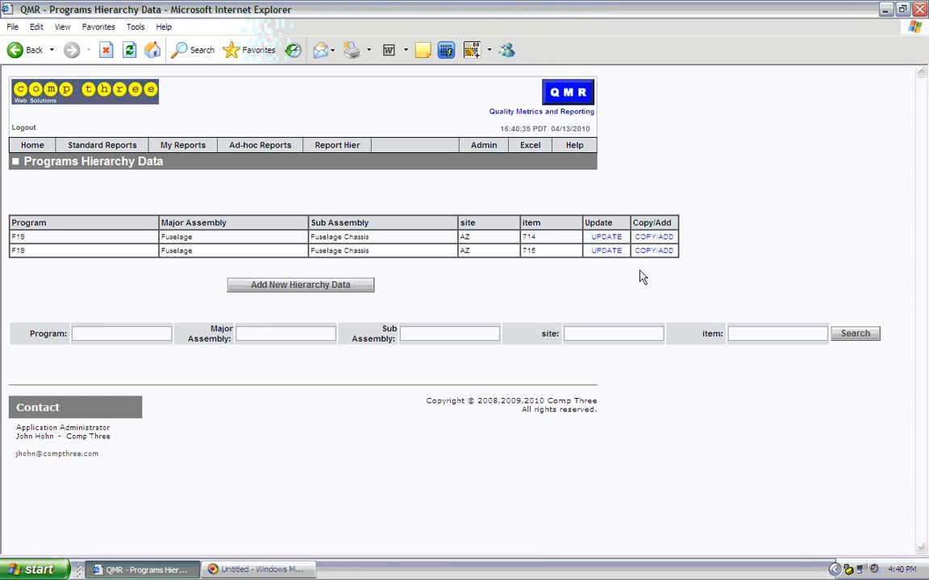
- Copy the 715 record, change the item to 718 and sub assembly to Fuselage Electronics, then add it
{"action": "left_click", "coordinate": [651, 251]}
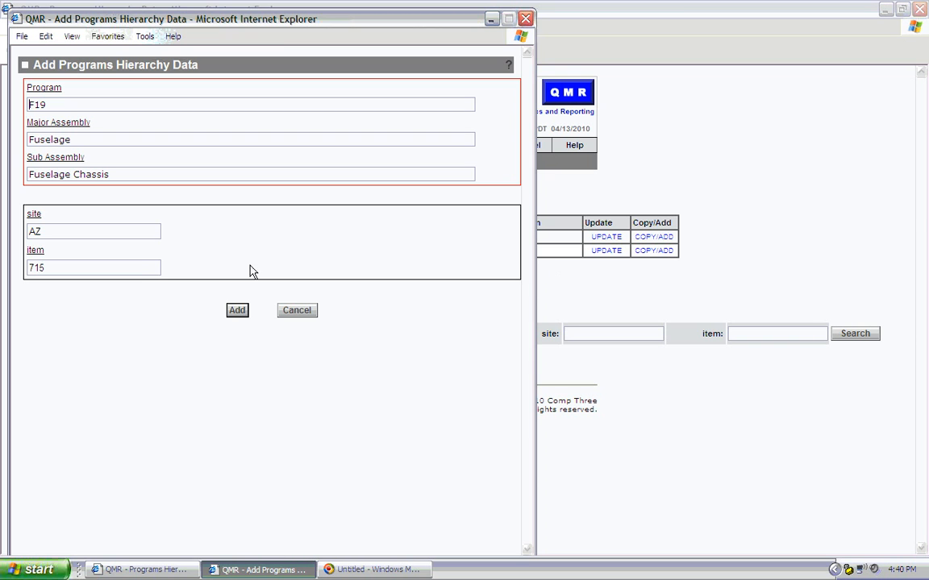
{"action": "left_click", "coordinate": [137, 269]}
{"action": "key", "text": "BackSpace"}
{"action": "type", "text": "8"}
{"action": "left_click_drag", "start_coordinate": [73, 174], "coordinate": [147, 177]}
{"action": "type", "text": "Electronics"}
{"action": "left_click", "coordinate": [237, 310]}
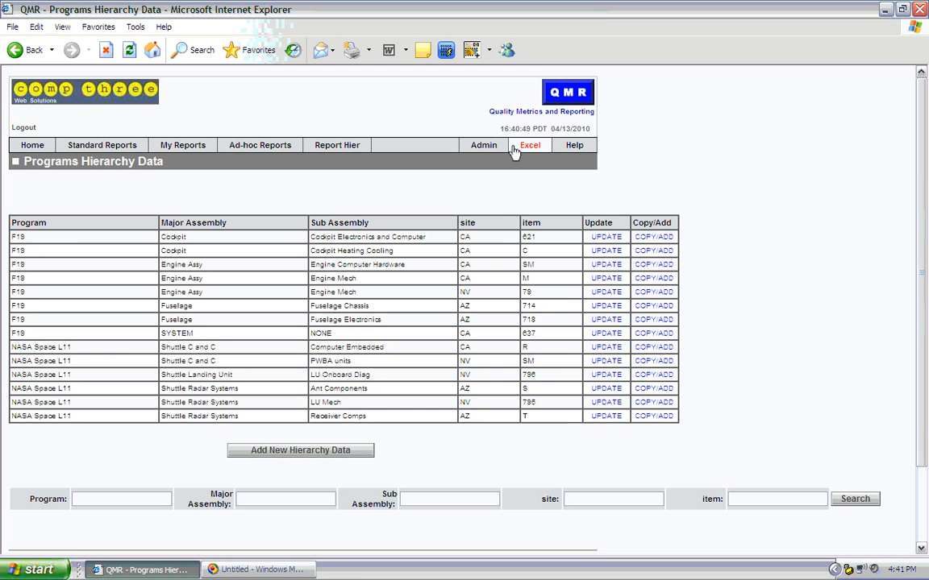
- Open the 13-month Completed Item DPU standard report from the home page
{"action": "left_click", "coordinate": [30, 146]}
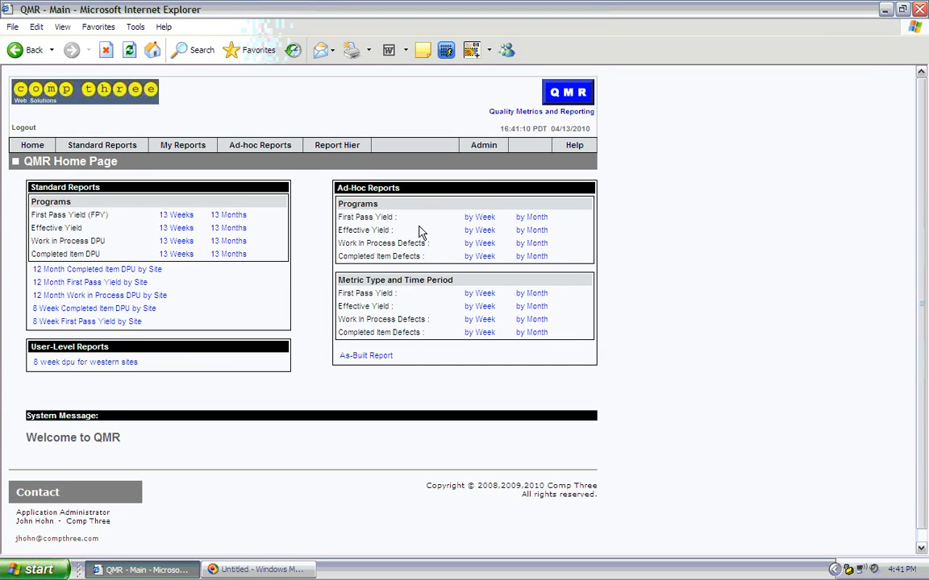
{"action": "mouse_move", "coordinate": [129, 145]}
{"action": "left_click", "coordinate": [227, 255]}
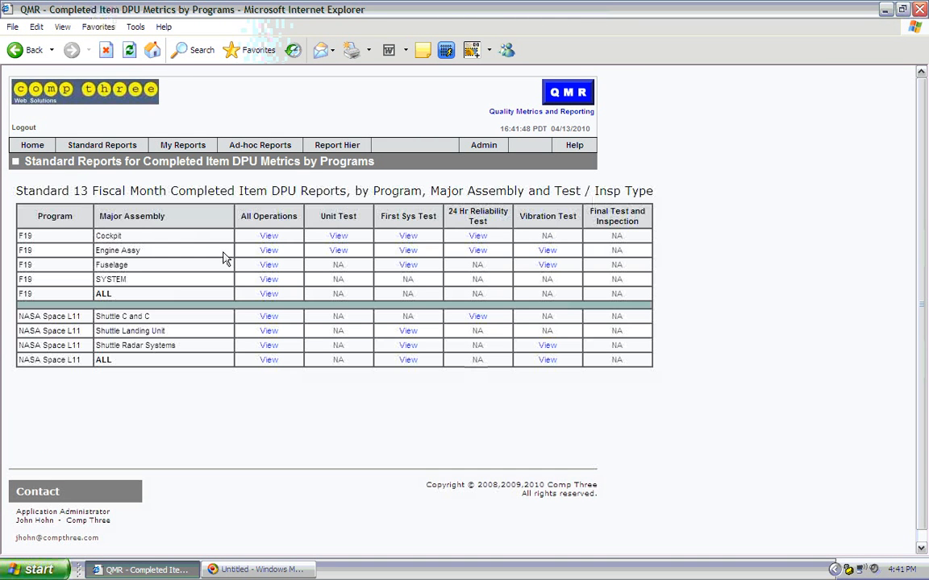
- View the F19 all-assembly DPU report with major assembly series charted and switch to the Fuselage tab
{"action": "left_click", "coordinate": [266, 296]}
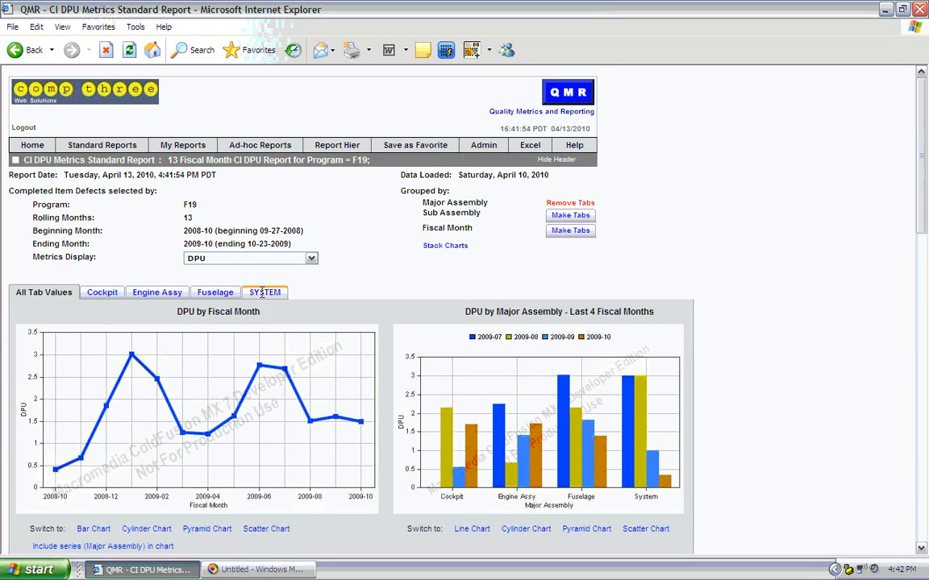
{"action": "left_click", "coordinate": [102, 548]}
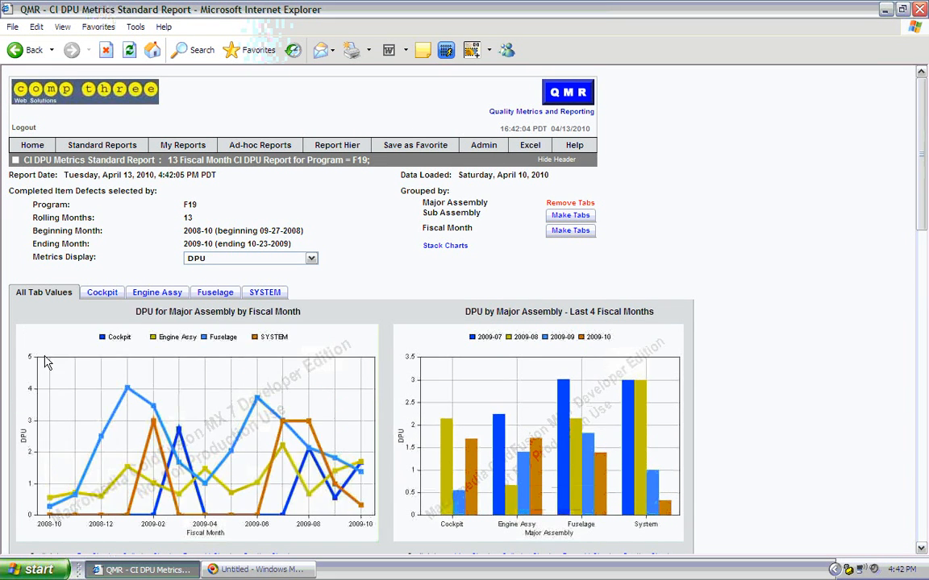
{"action": "left_click", "coordinate": [216, 293]}
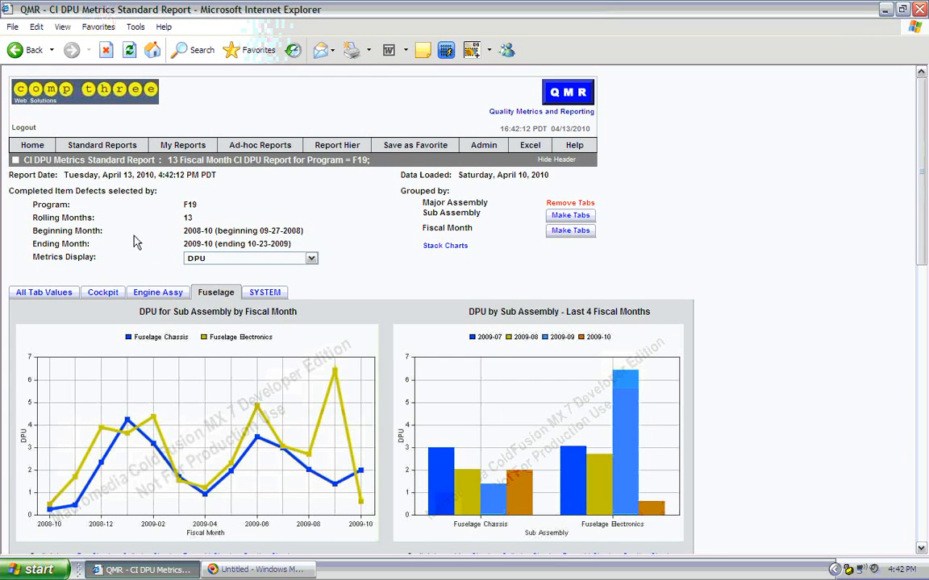
- Open the ad-hoc Completed Item Defects by month report and select all defined programs
{"action": "left_click", "coordinate": [33, 147]}
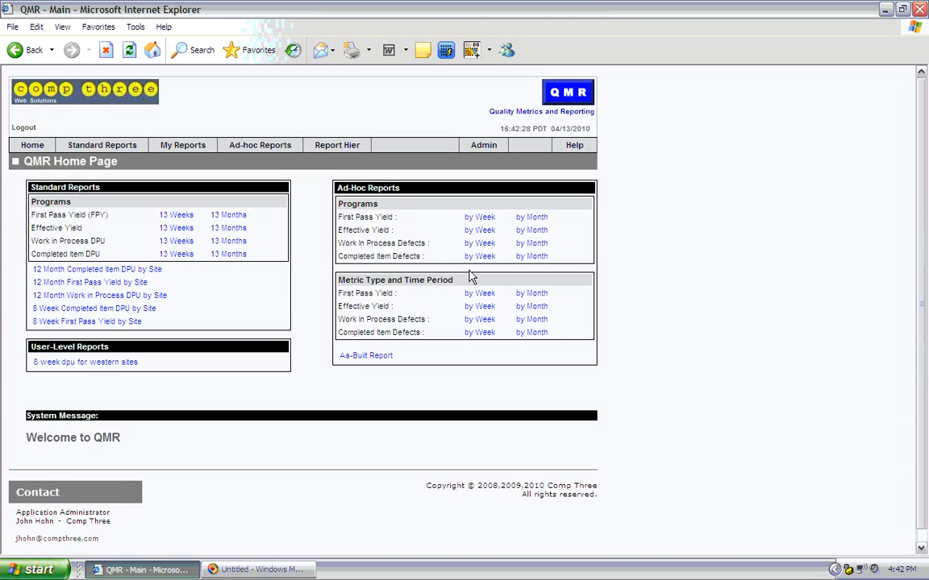
{"action": "left_click", "coordinate": [524, 258]}
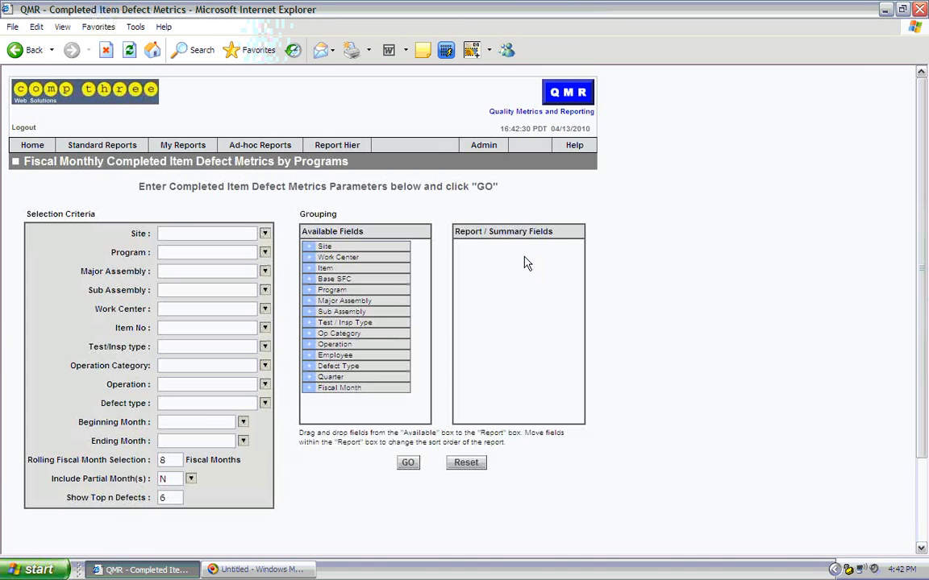
{"action": "left_click", "coordinate": [265, 253]}
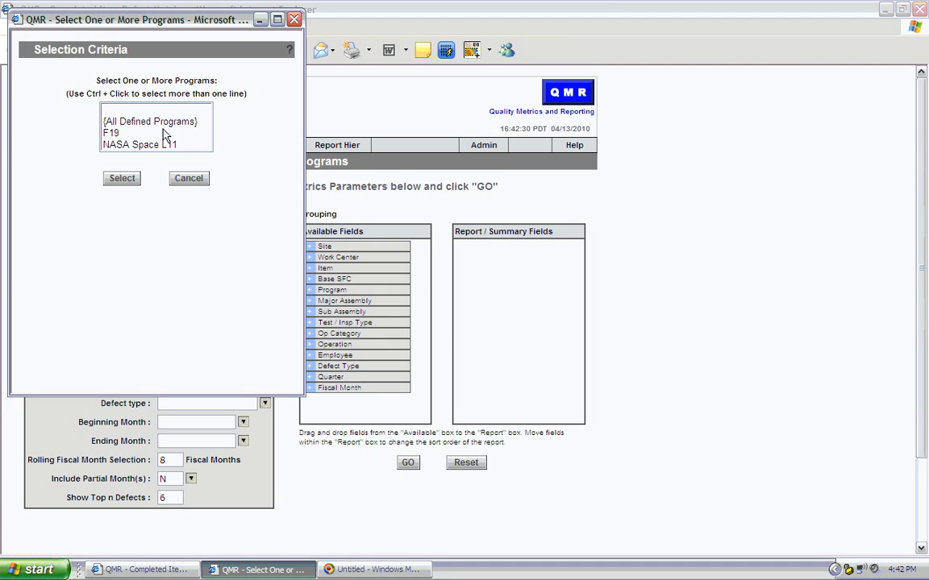
{"action": "left_click", "coordinate": [149, 121]}
{"action": "left_click", "coordinate": [122, 178]}
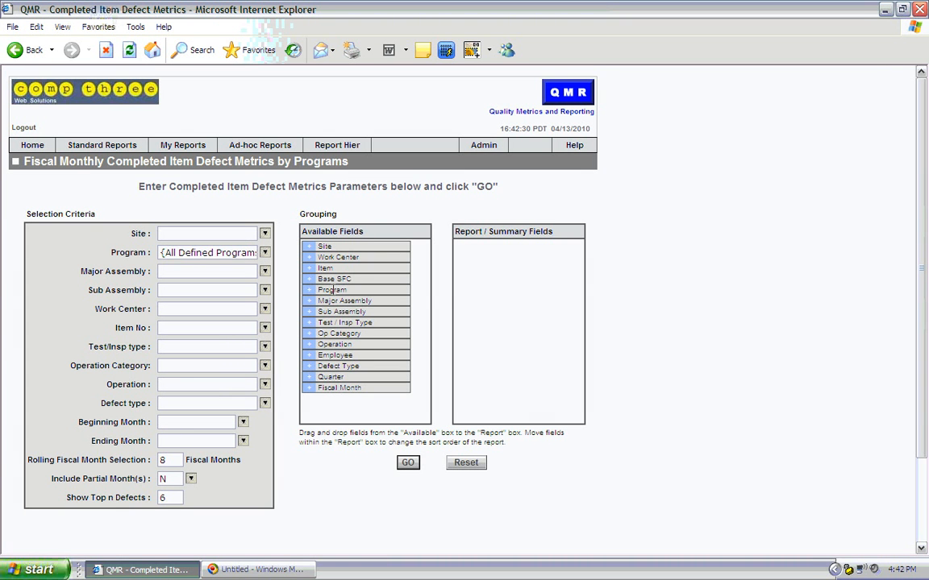
- Group the report by Program and Fiscal Month and run it
{"action": "left_click_drag", "start_coordinate": [332, 290], "coordinate": [483, 258]}
{"action": "left_click_drag", "start_coordinate": [365, 385], "coordinate": [481, 402]}
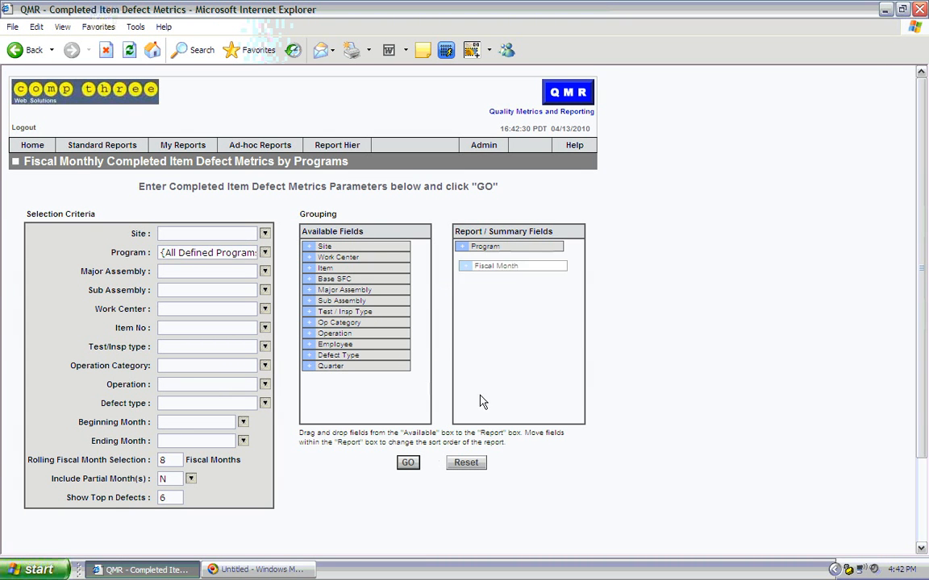
{"action": "left_click", "coordinate": [408, 464]}
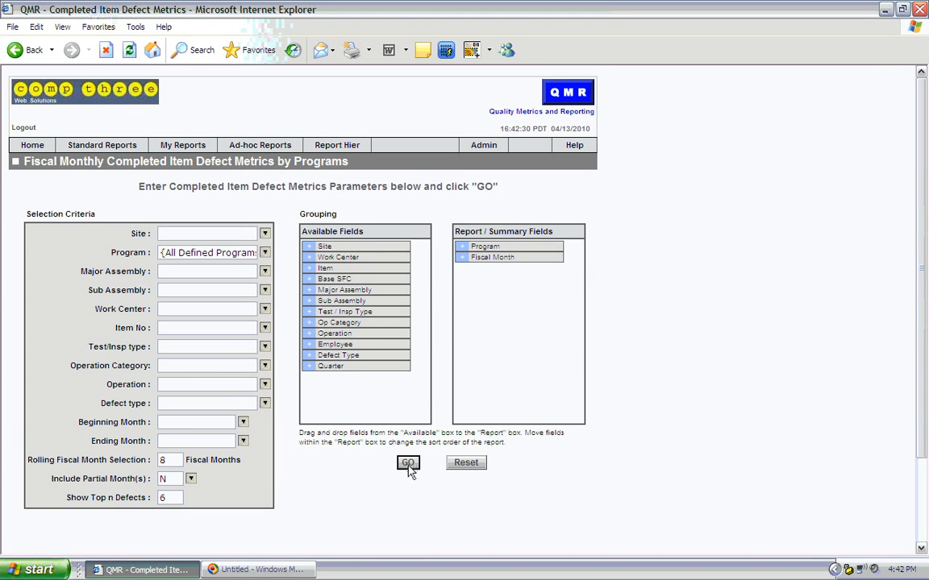